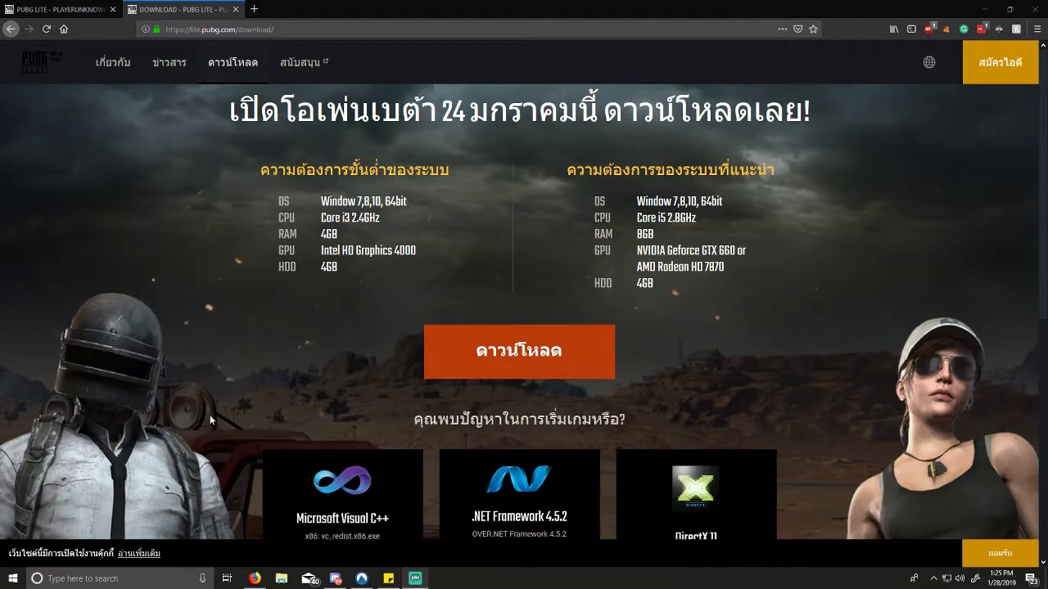
Save PUBG-Lite-Setup.exe from the PUBG Lite download page into the Downloads folder
{"action": "left_click", "coordinate": [310, 29]}
{"action": "left_click", "coordinate": [524, 382]}
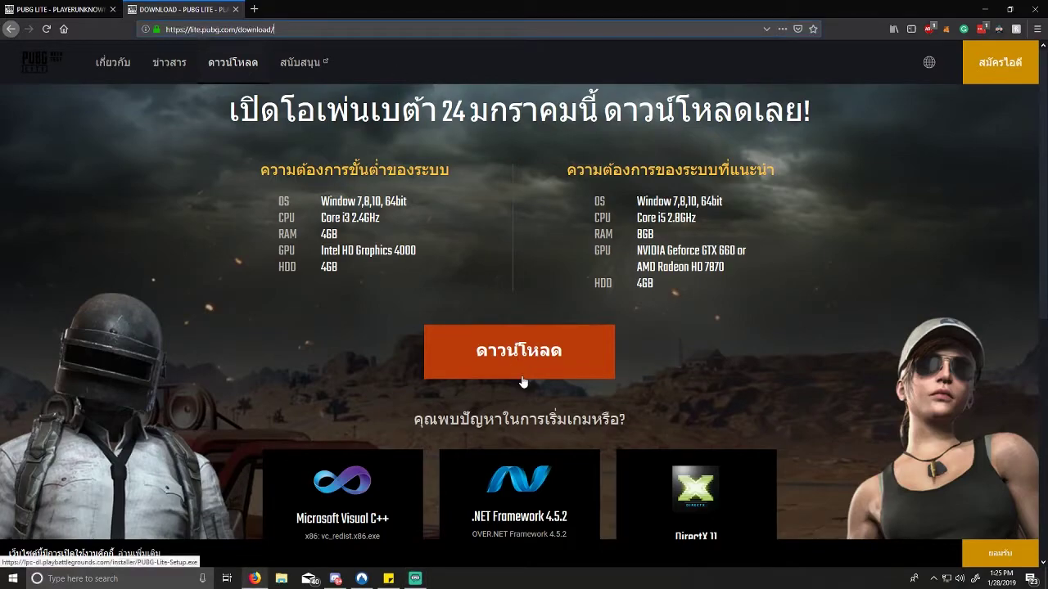
{"action": "left_click", "coordinate": [526, 351]}
{"action": "left_click", "coordinate": [632, 266]}
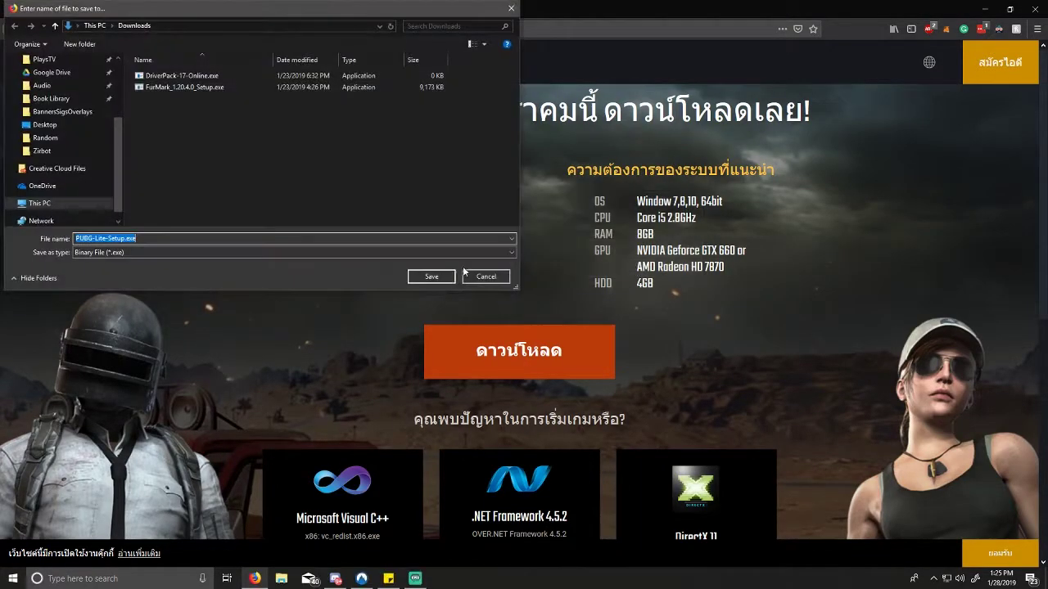
{"action": "left_click", "coordinate": [434, 280]}
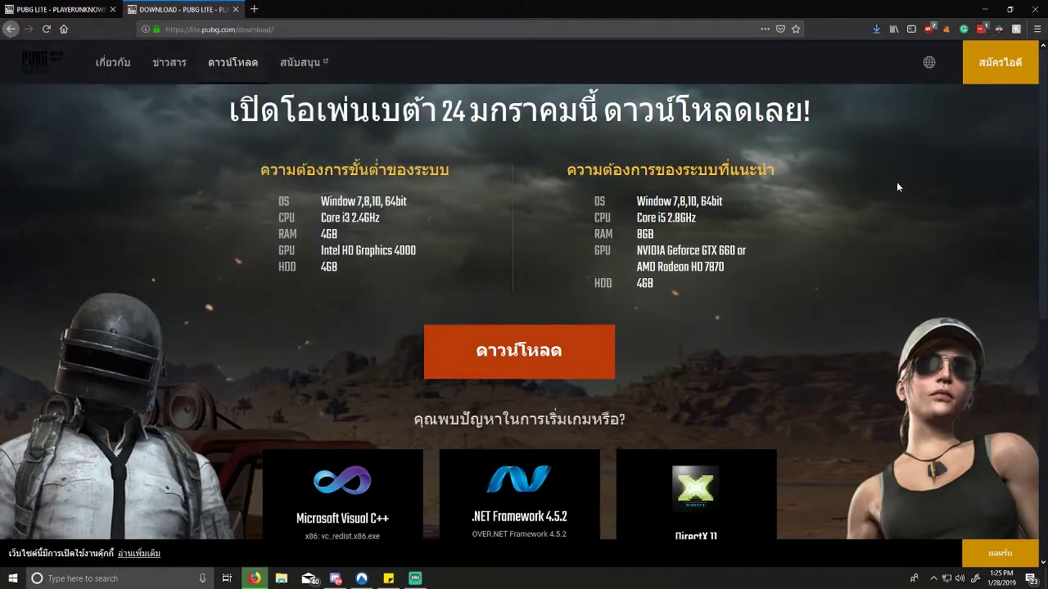
Open the PUBG account Register page and begin entering the account e-mail
{"action": "left_click", "coordinate": [1000, 65]}
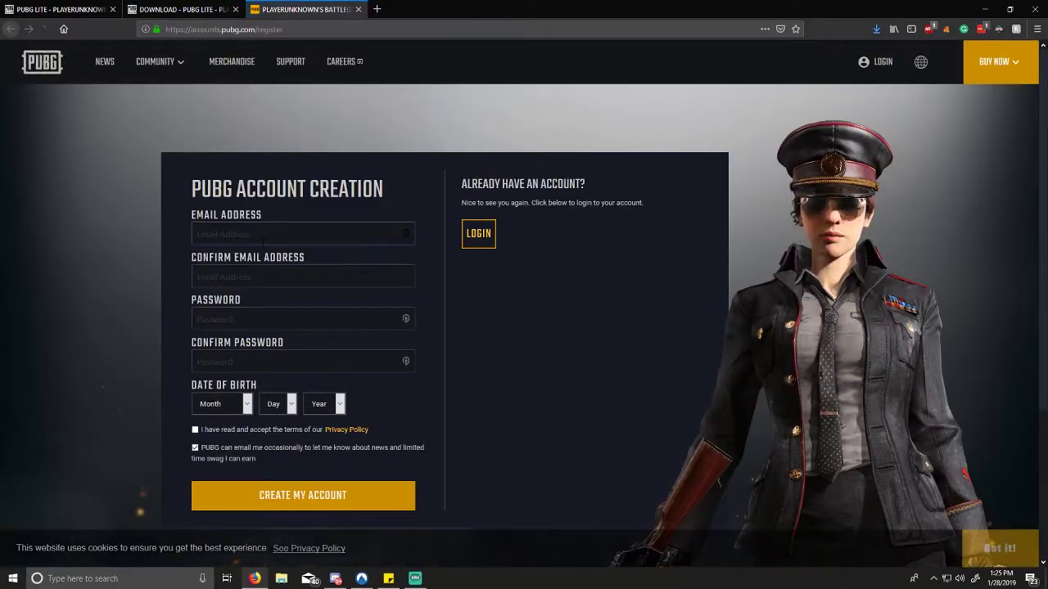
{"action": "left_click", "coordinate": [264, 240]}
{"action": "type", "text": "j"}
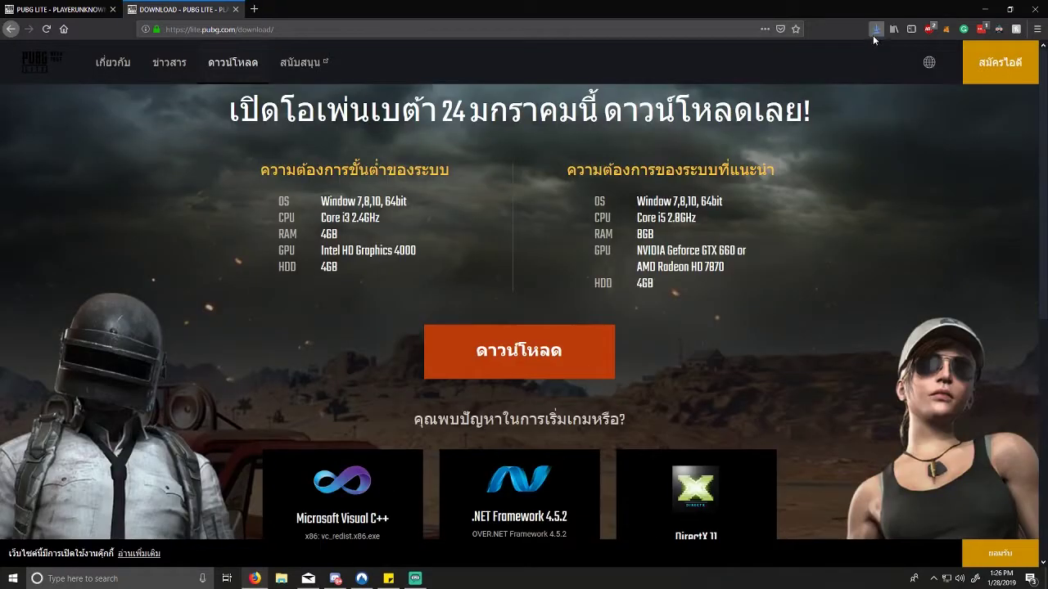
Run PUBG-Lite-Setup.exe from the downloads list, allowing it past SmartScreen with Run anyway
{"action": "left_click", "coordinate": [877, 33]}
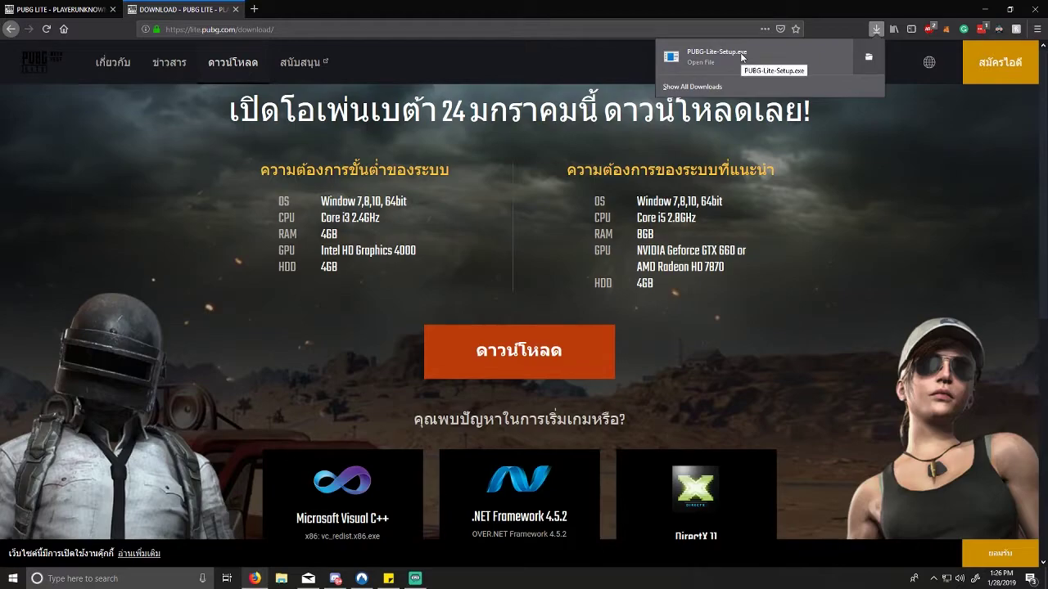
{"action": "left_click", "coordinate": [745, 63]}
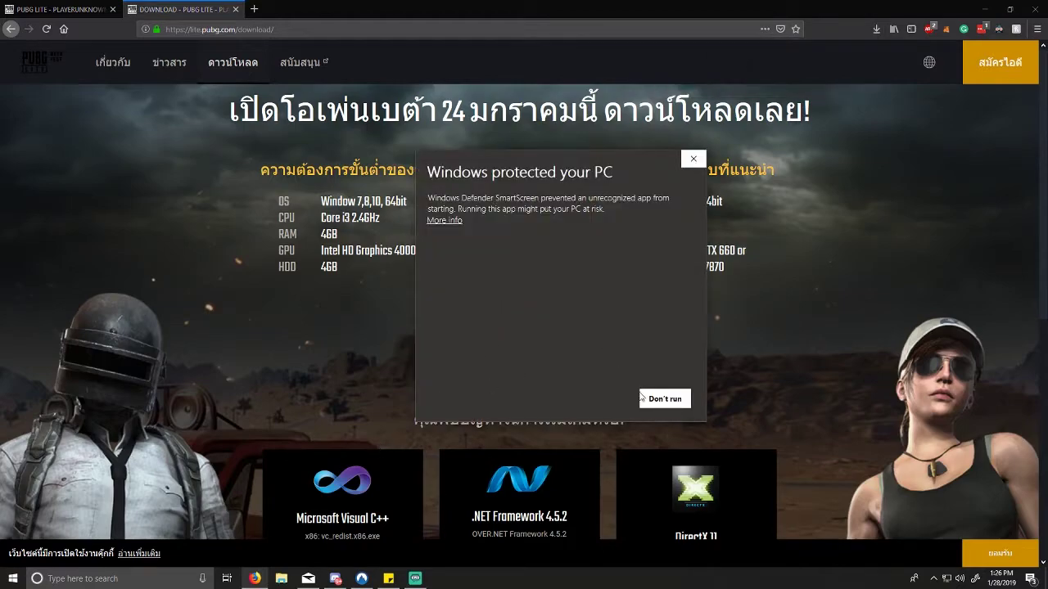
{"action": "left_click", "coordinate": [444, 221]}
{"action": "left_click", "coordinate": [610, 398]}
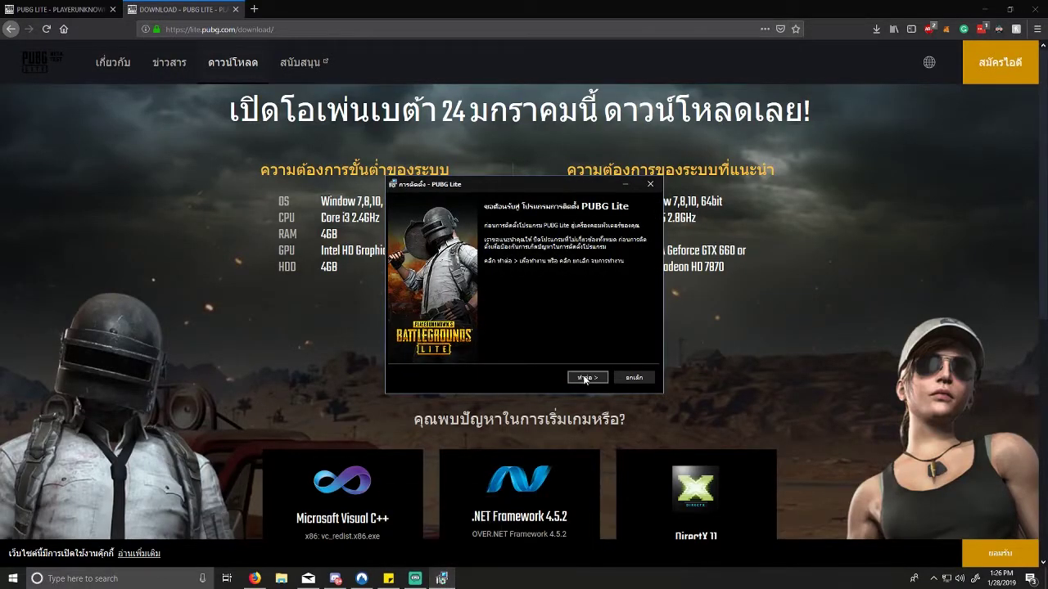
Accept the licence agreement and browse for a folder other than C:\Program Files (x86)\PUBGLite
{"action": "left_click", "coordinate": [586, 378]}
{"action": "left_click", "coordinate": [415, 344]}
{"action": "left_click", "coordinate": [587, 377]}
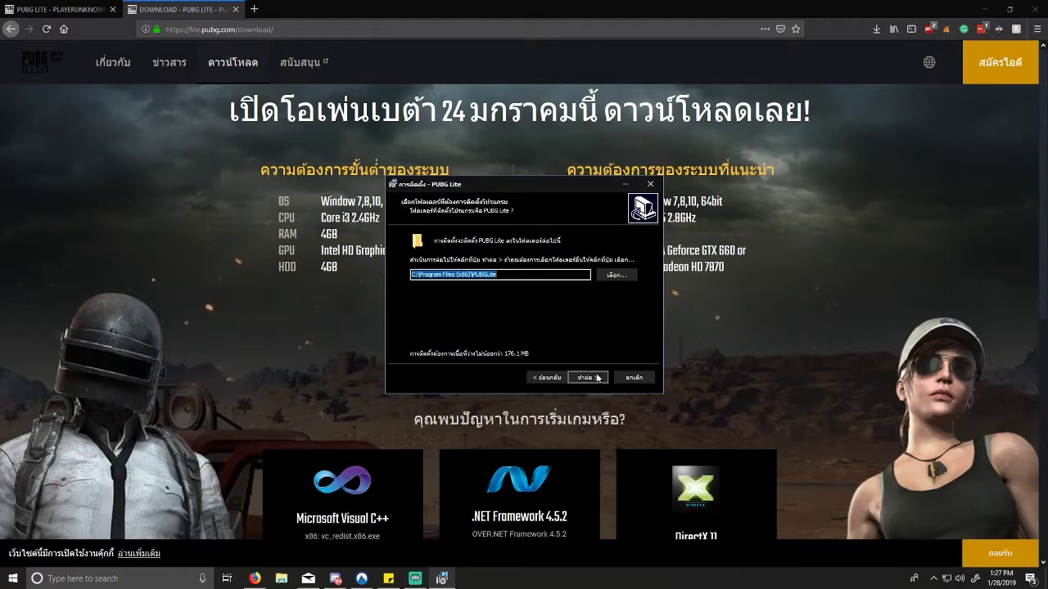
{"action": "left_click", "coordinate": [610, 277]}
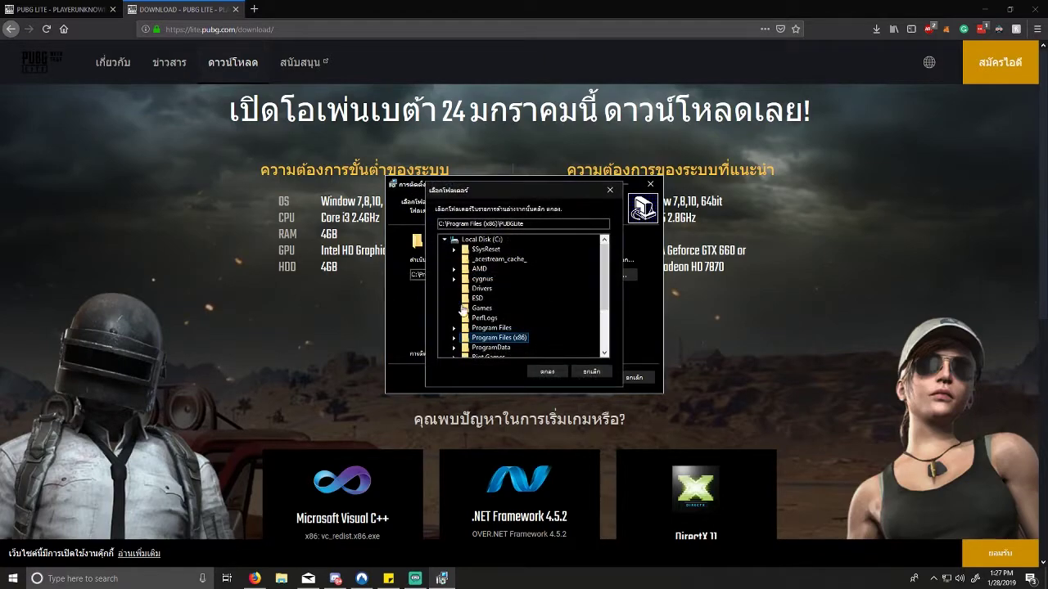
Create a new folder named PUBG Lite inside E:\Games
{"action": "scroll", "coordinate": [467, 312], "scroll_direction": "down", "scroll_amount": 8}
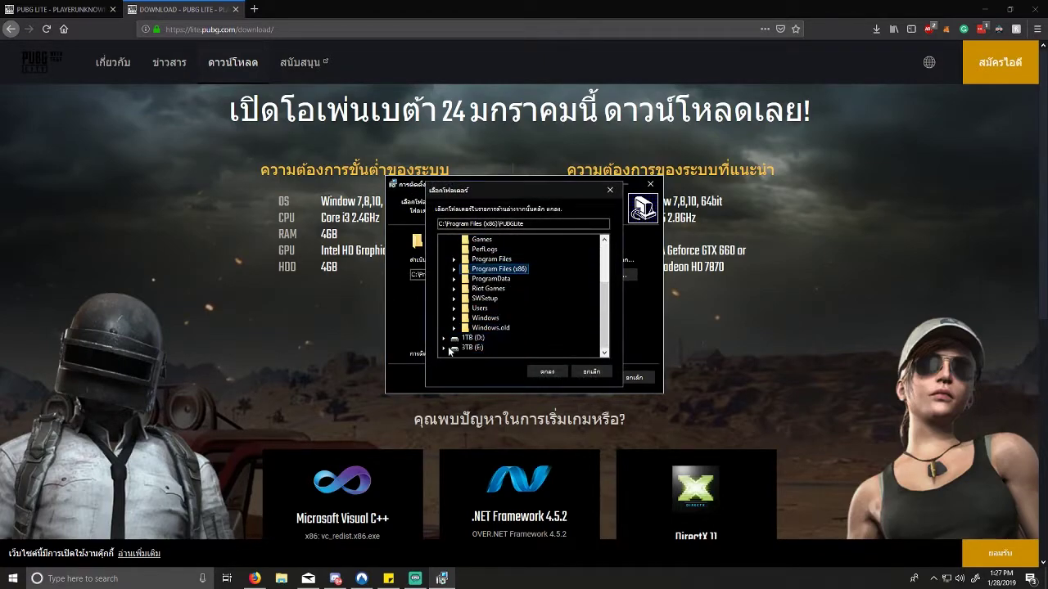
{"action": "scroll", "coordinate": [527, 317], "scroll_direction": "down", "scroll_amount": 1}
{"action": "left_click", "coordinate": [481, 260]}
{"action": "left_click", "coordinate": [454, 259]}
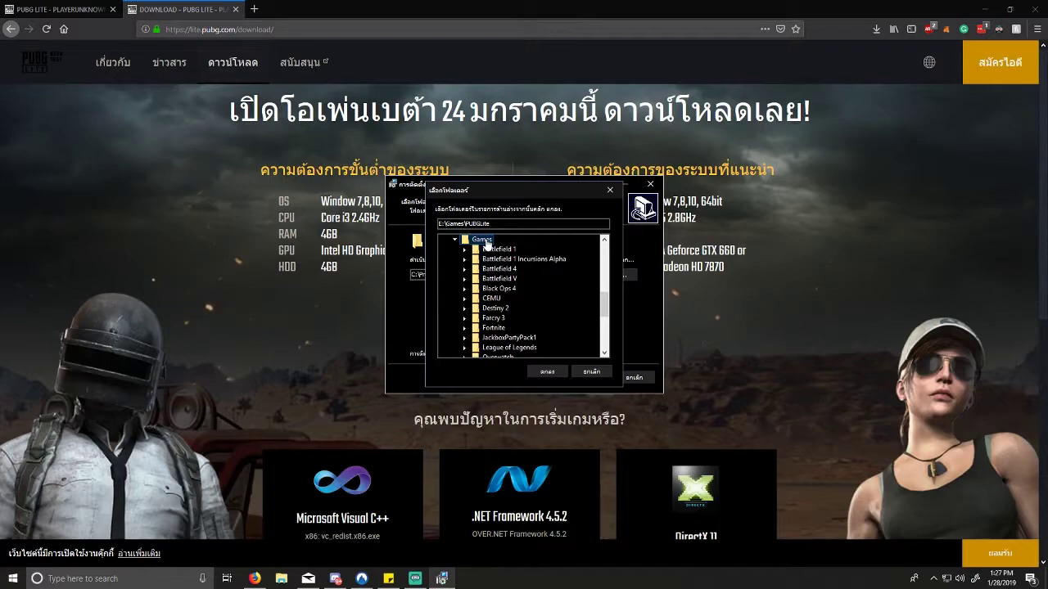
{"action": "left_click", "coordinate": [281, 578]}
{"action": "type", "text": "L"}
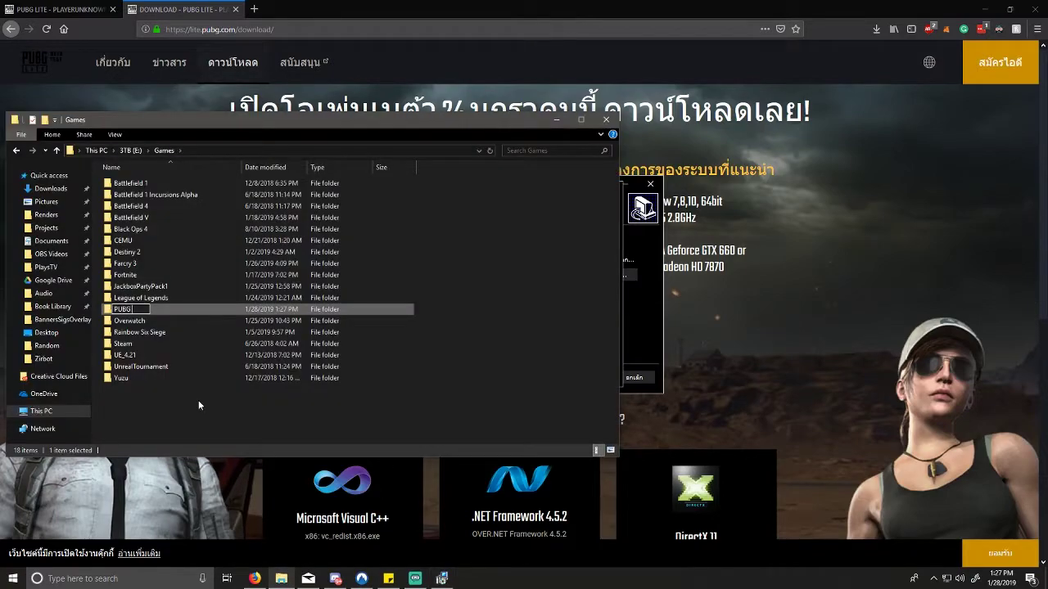
{"action": "type", "text": "ite"}
{"action": "key", "text": "Return"}
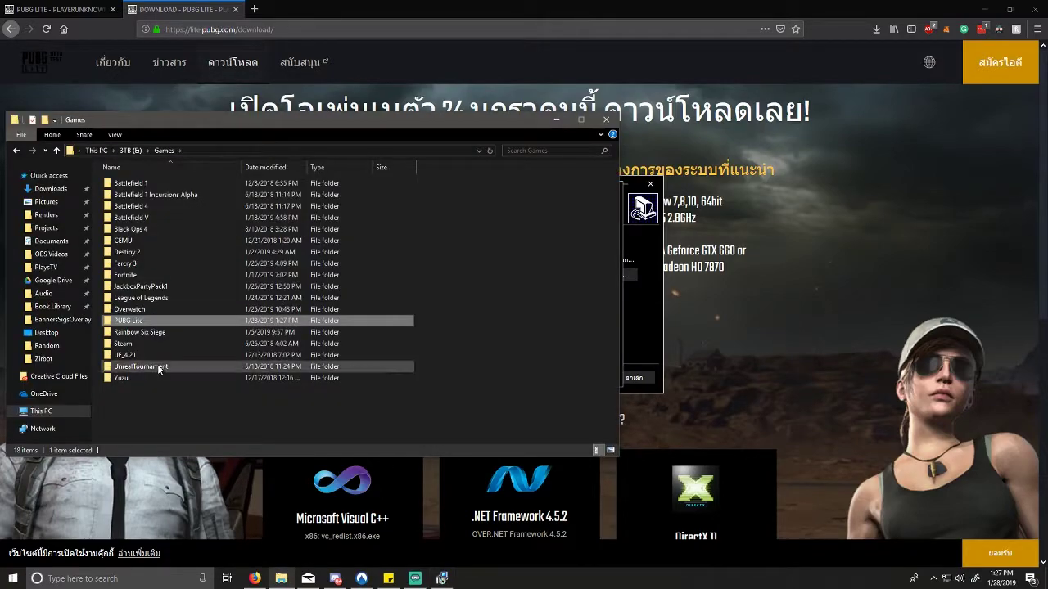
{"action": "left_click", "coordinate": [606, 121]}
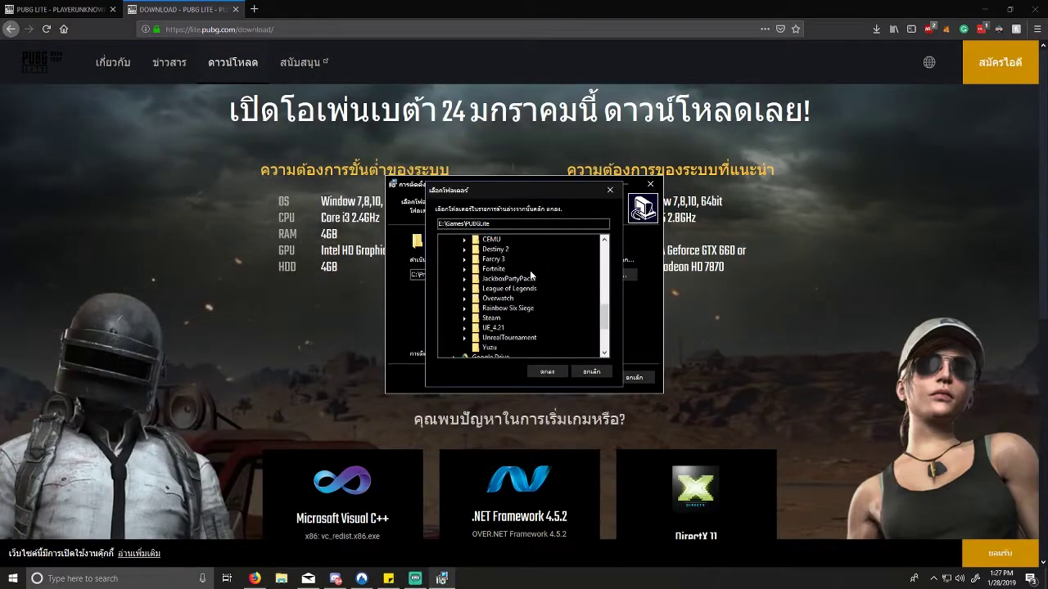
Choose the PUBG Lite folder under E:\Games as the install destination and confirm it
{"action": "scroll", "coordinate": [514, 275], "scroll_direction": "up", "scroll_amount": 5}
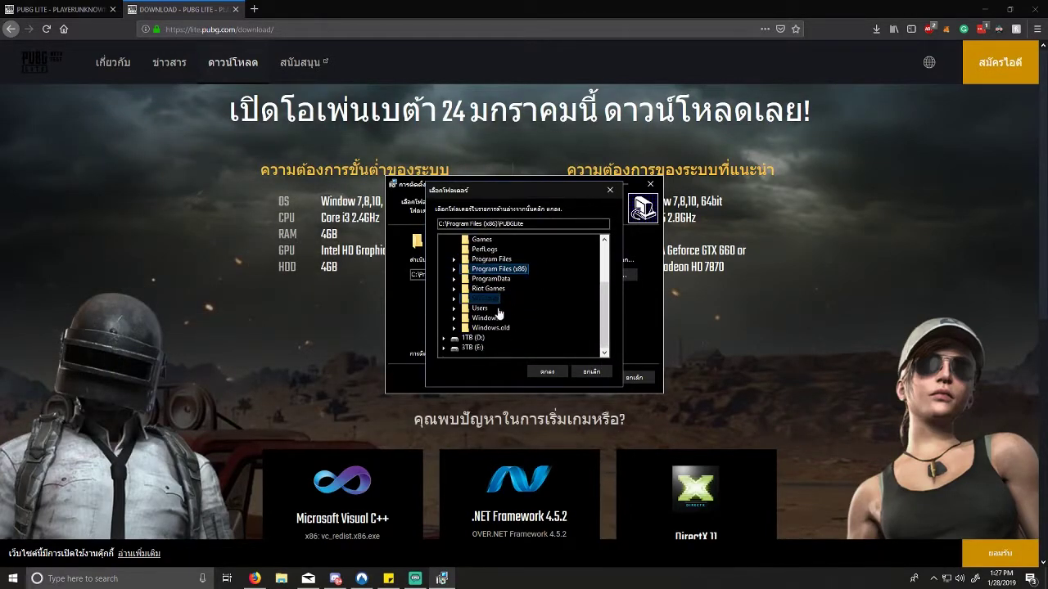
{"action": "left_click", "coordinate": [468, 349]}
{"action": "left_click", "coordinate": [445, 350]}
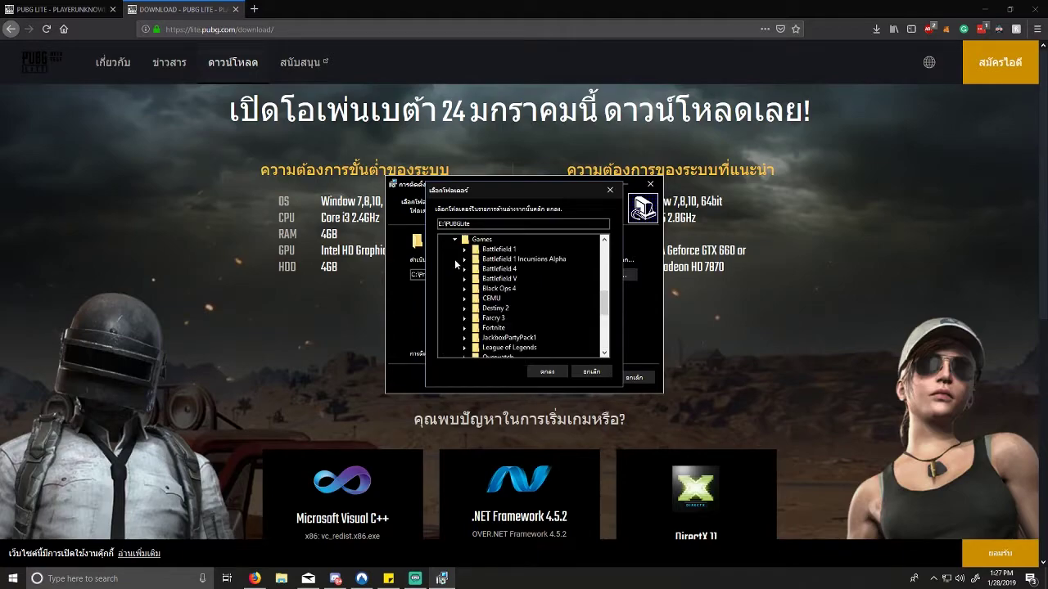
{"action": "scroll", "coordinate": [492, 286], "scroll_direction": "down", "scroll_amount": 2}
{"action": "left_click", "coordinate": [515, 300]}
{"action": "left_click", "coordinate": [527, 277]}
{"action": "scroll", "coordinate": [533, 283], "scroll_direction": "up", "scroll_amount": 1}
{"action": "scroll", "coordinate": [536, 286], "scroll_direction": "down", "scroll_amount": 2}
{"action": "left_click", "coordinate": [504, 280]}
{"action": "left_click", "coordinate": [550, 373]}
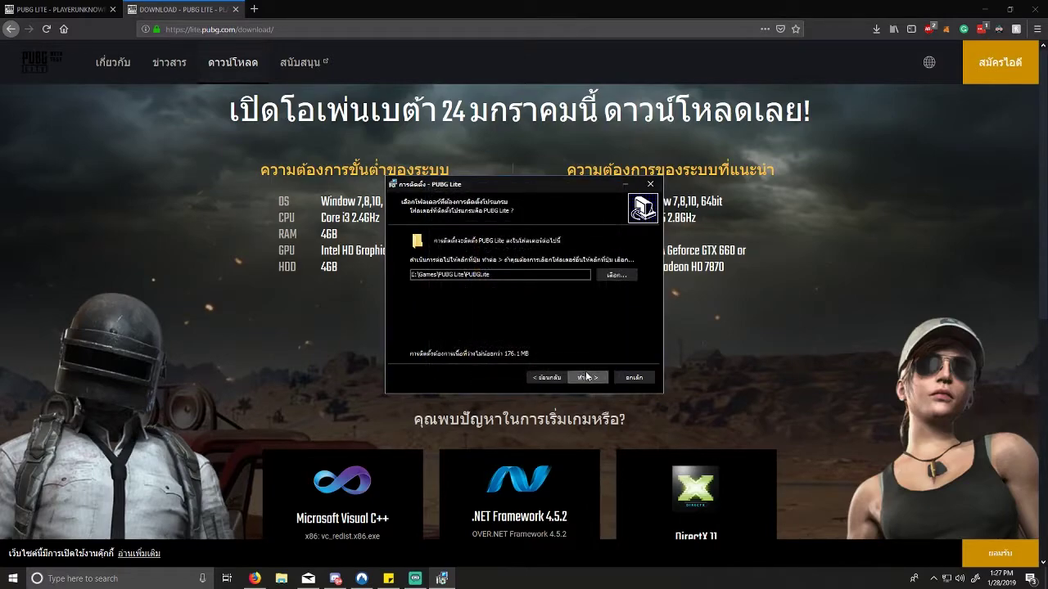
{"action": "left_click", "coordinate": [586, 376]}
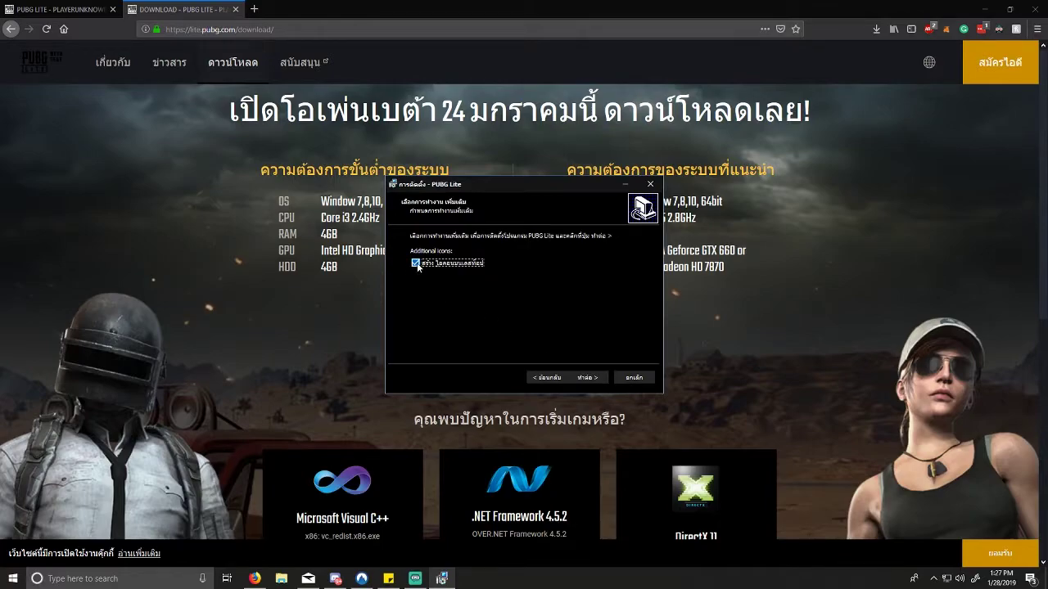
Install PUBG Lite with the desktop icon kept, finishing with Run Launcher.exe ticked
{"action": "left_click", "coordinate": [589, 378]}
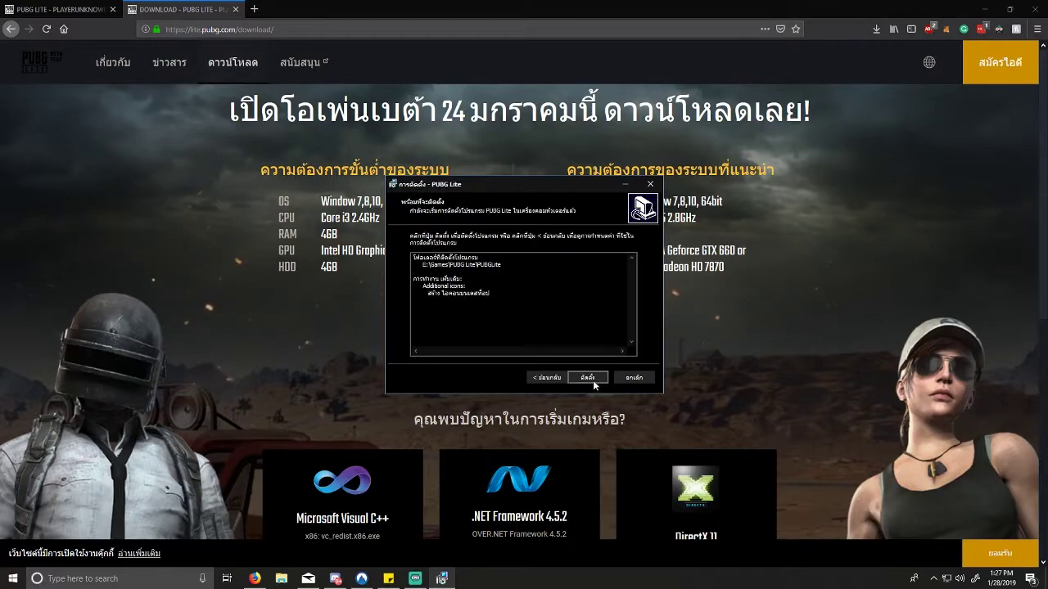
{"action": "left_click", "coordinate": [593, 380]}
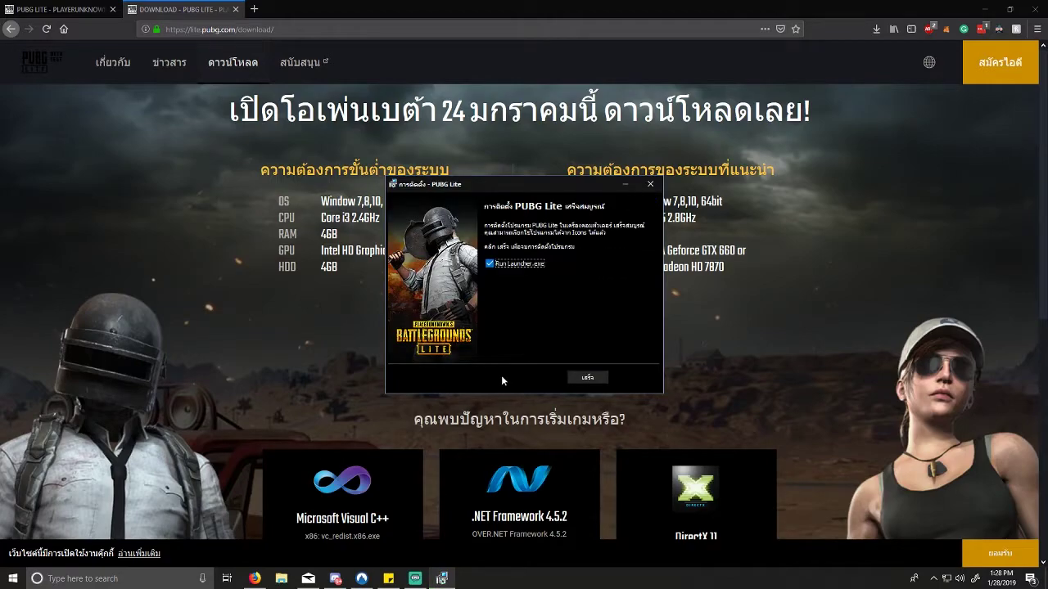
{"action": "left_click", "coordinate": [585, 379]}
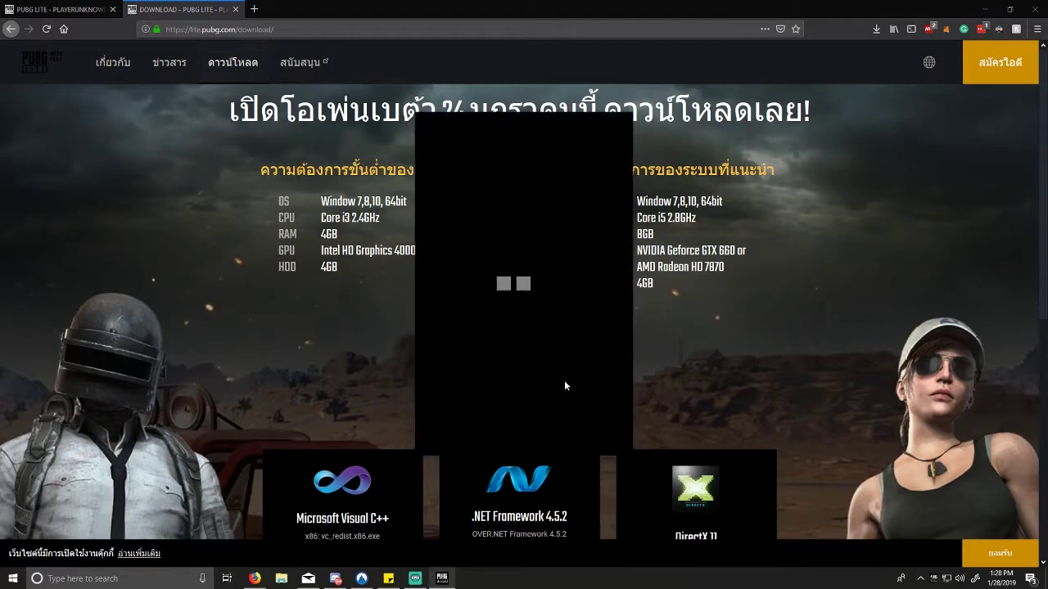
Enter the login e-mail and submit the launcher login, which ends in a Failed to load URL window
{"action": "left_click", "coordinate": [503, 221]}
{"action": "type", "text": "tec"}
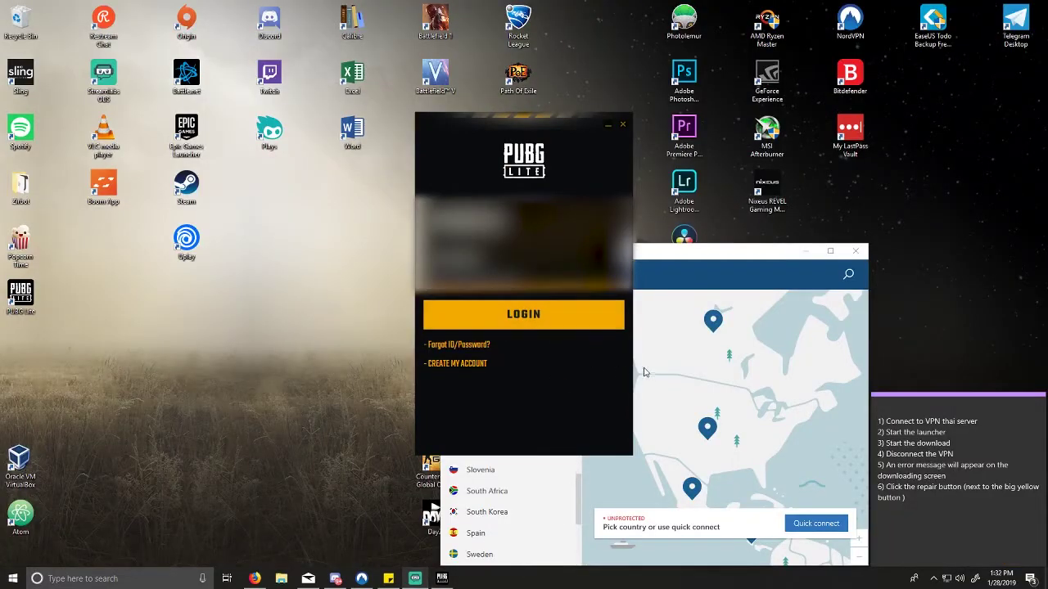
{"action": "left_click", "coordinate": [506, 326]}
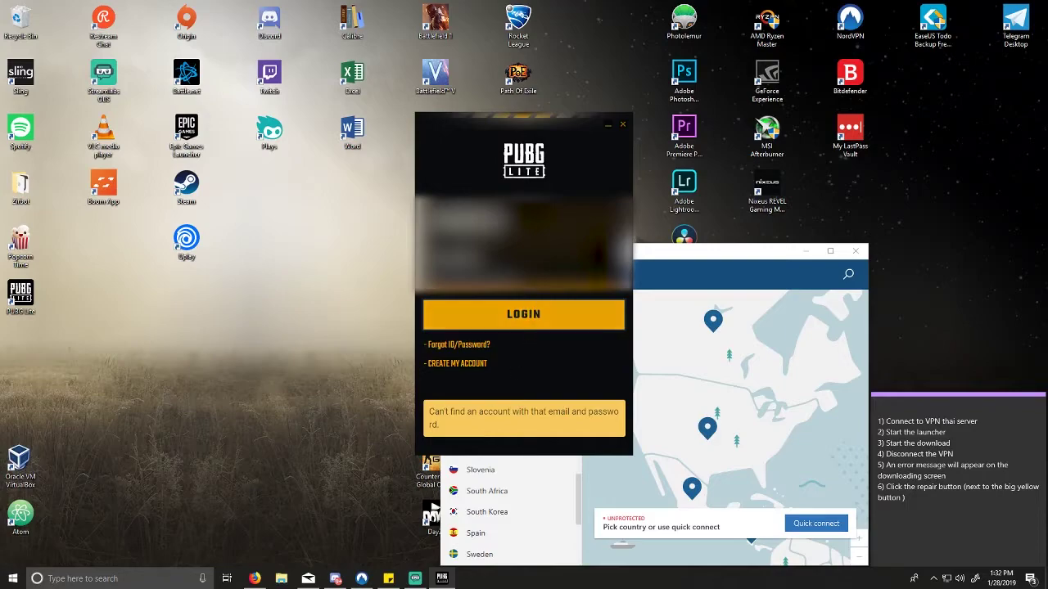
{"action": "left_click", "coordinate": [489, 311]}
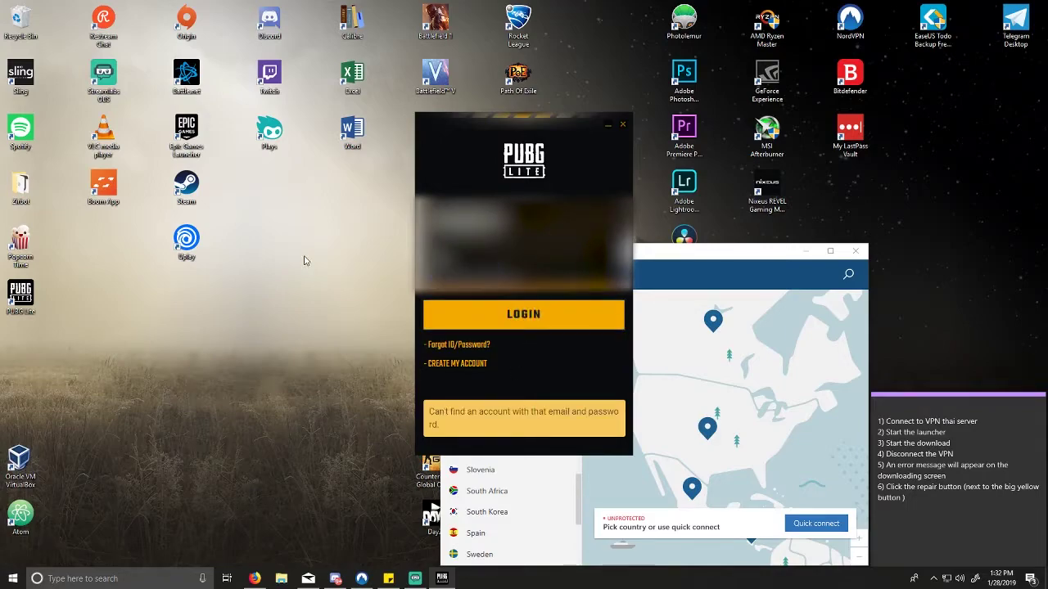
{"action": "left_click", "coordinate": [501, 324]}
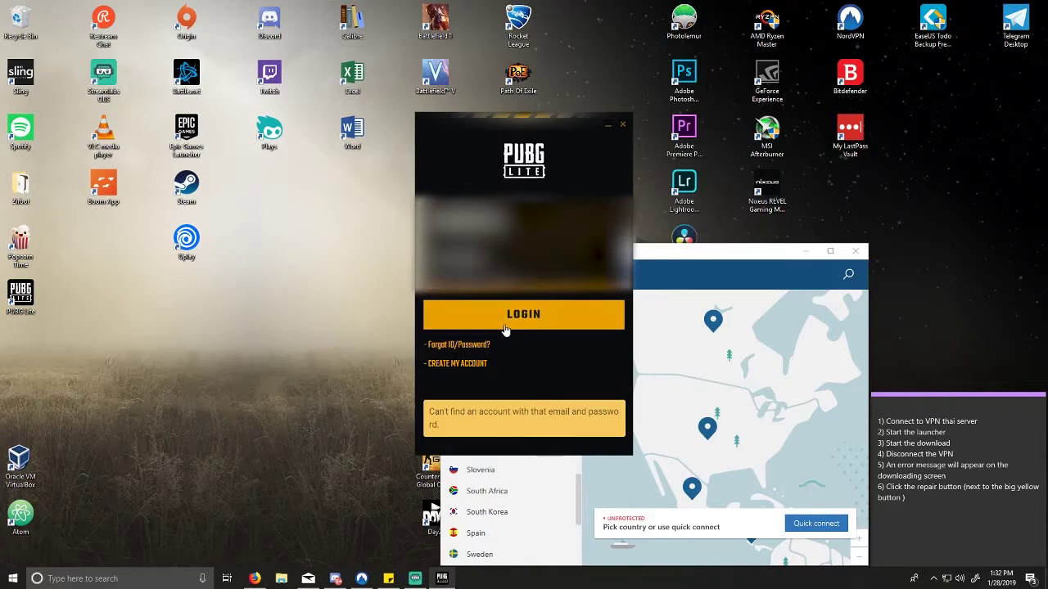
{"action": "left_click", "coordinate": [628, 537]}
Connect NordVPN to Thailand #6 and close the Failed to load URL window
{"action": "scroll", "coordinate": [496, 451], "scroll_direction": "down", "scroll_amount": 3}
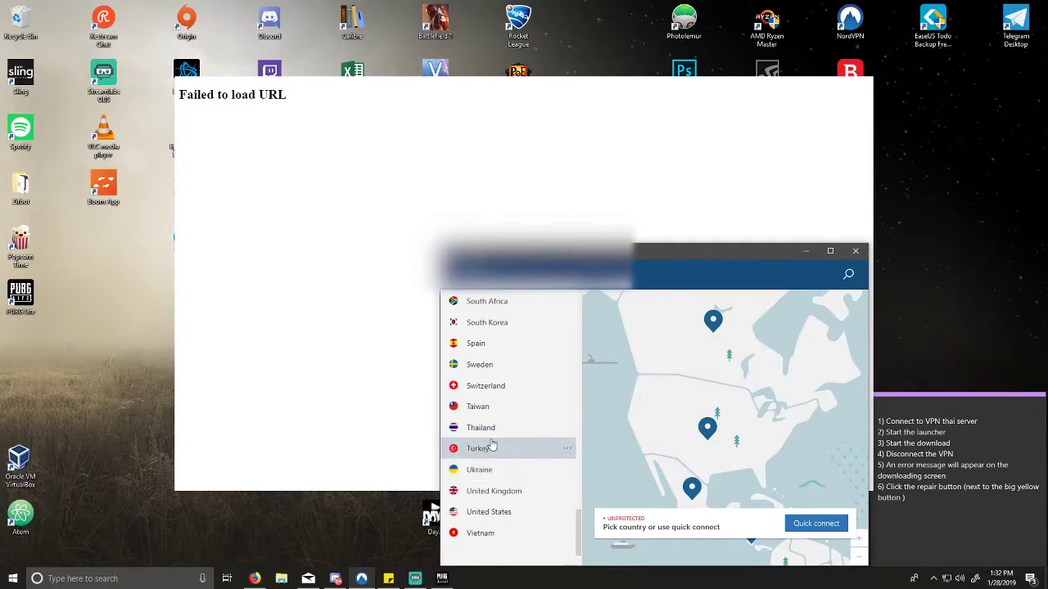
{"action": "left_click", "coordinate": [489, 438]}
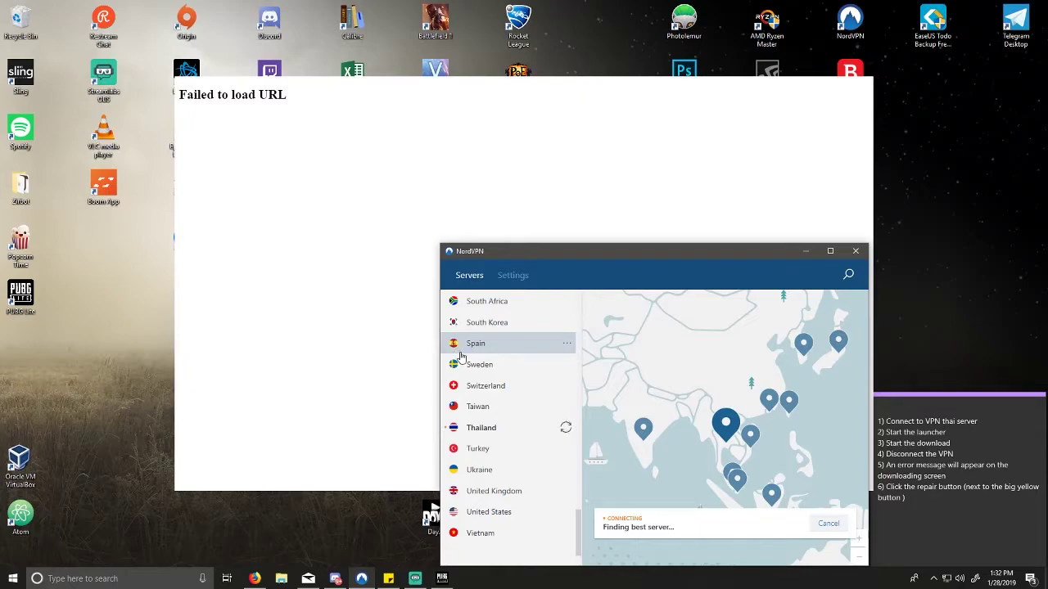
{"action": "left_click_drag", "start_coordinate": [783, 86], "coordinate": [675, 87]}
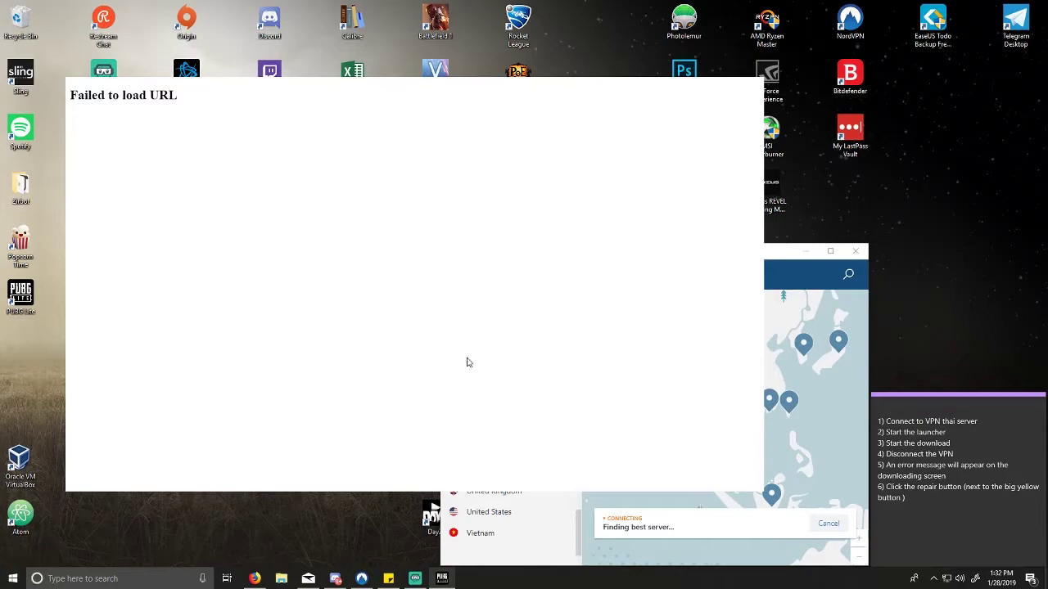
{"action": "right_click", "coordinate": [443, 578]}
{"action": "left_click", "coordinate": [409, 555]}
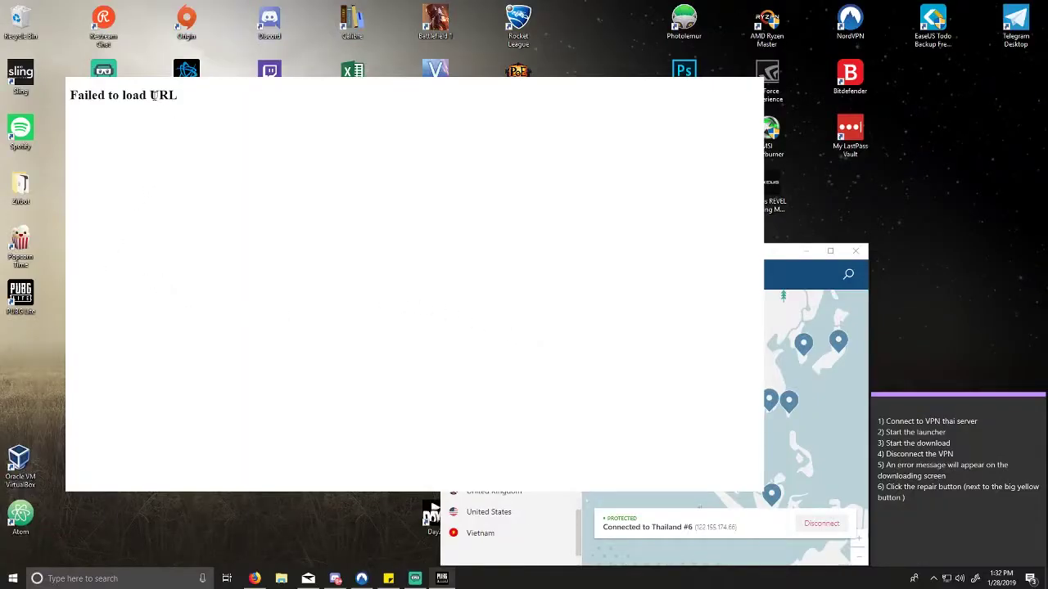
Move aside and close the reappeared Failed to load URL window
{"action": "left_click_drag", "start_coordinate": [155, 95], "coordinate": [189, 117]}
{"action": "left_click_drag", "start_coordinate": [450, 87], "coordinate": [503, 106]}
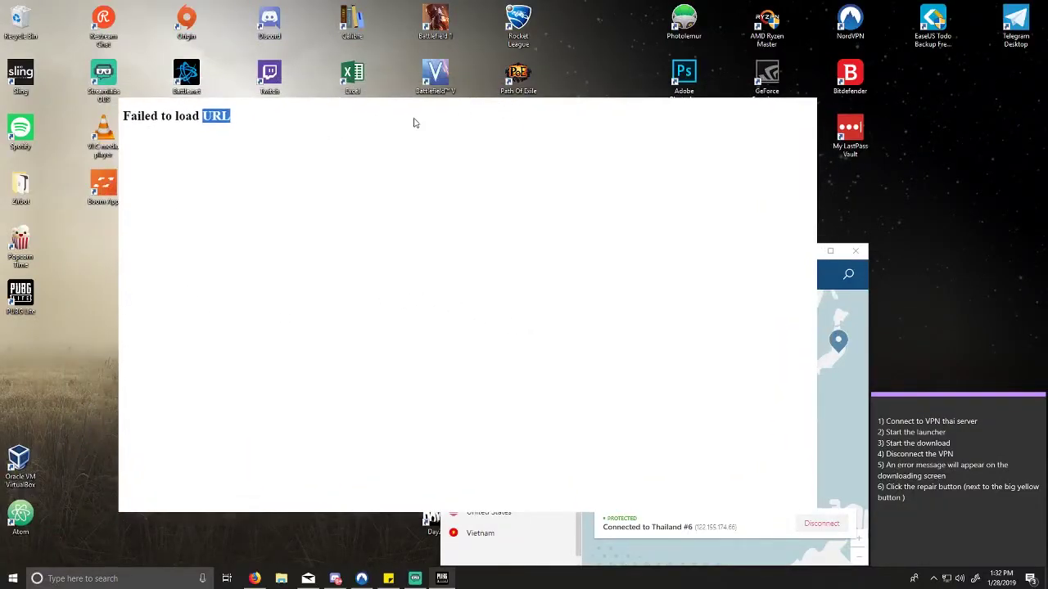
{"action": "mouse_move", "coordinate": [441, 578]}
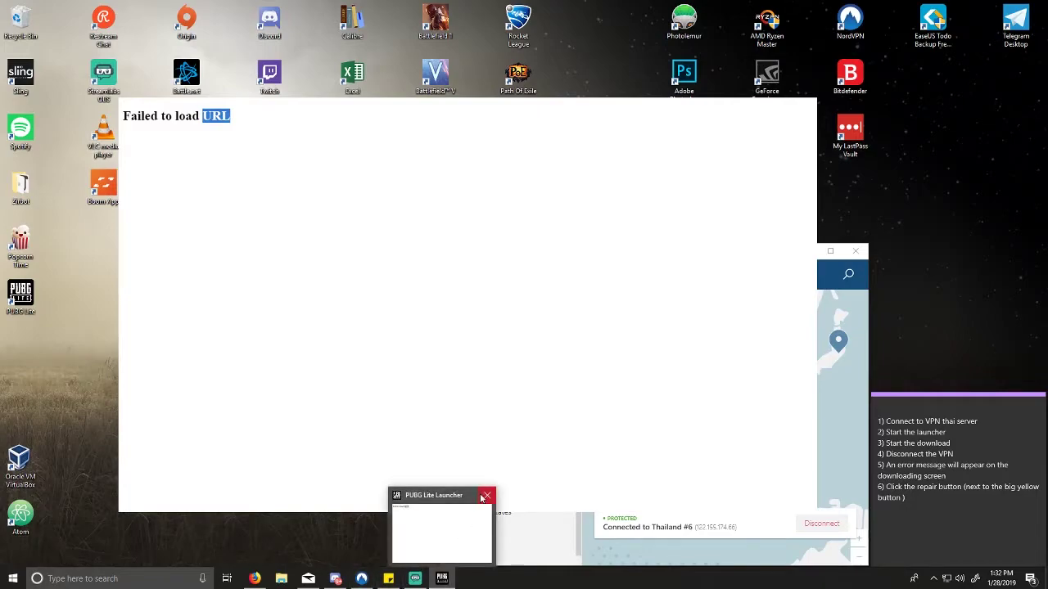
{"action": "left_click", "coordinate": [484, 497]}
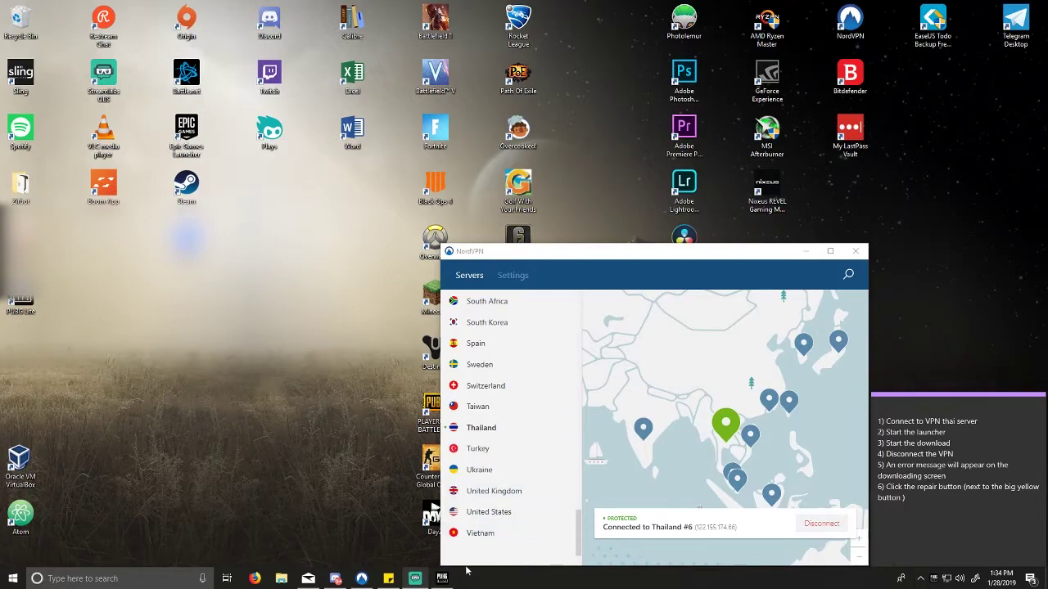
Relaunch the PUBG Lite launcher over the Thailand connection and move its window left
{"action": "left_click", "coordinate": [442, 579]}
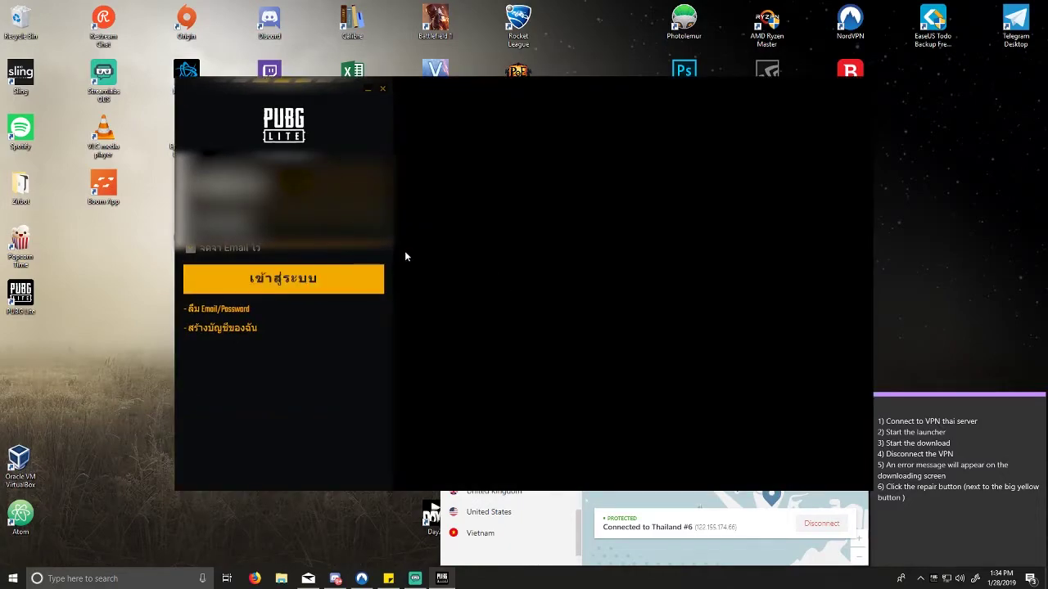
{"action": "left_click_drag", "start_coordinate": [634, 83], "coordinate": [543, 81]}
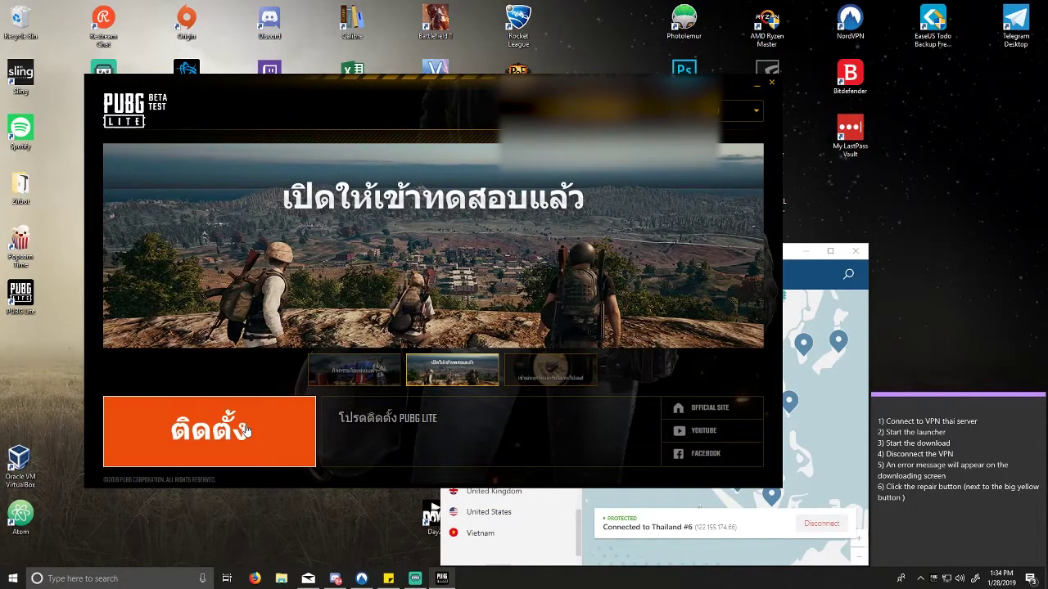
Start the 1.9 GB game download, disconnect NordVPN and close the PUBG Lite launcher
{"action": "left_click", "coordinate": [246, 430]}
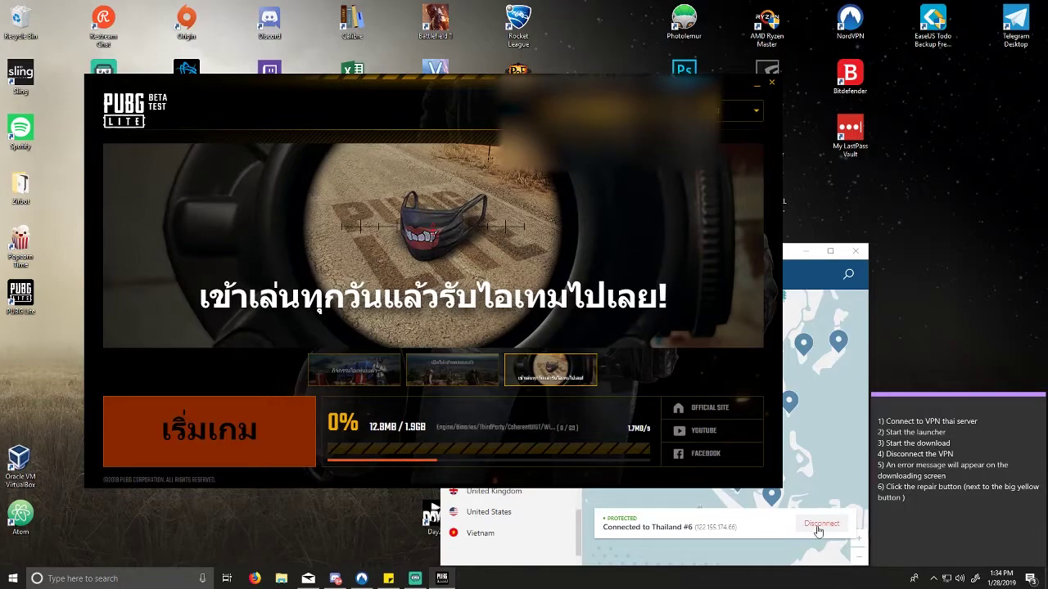
{"action": "left_click", "coordinate": [816, 529]}
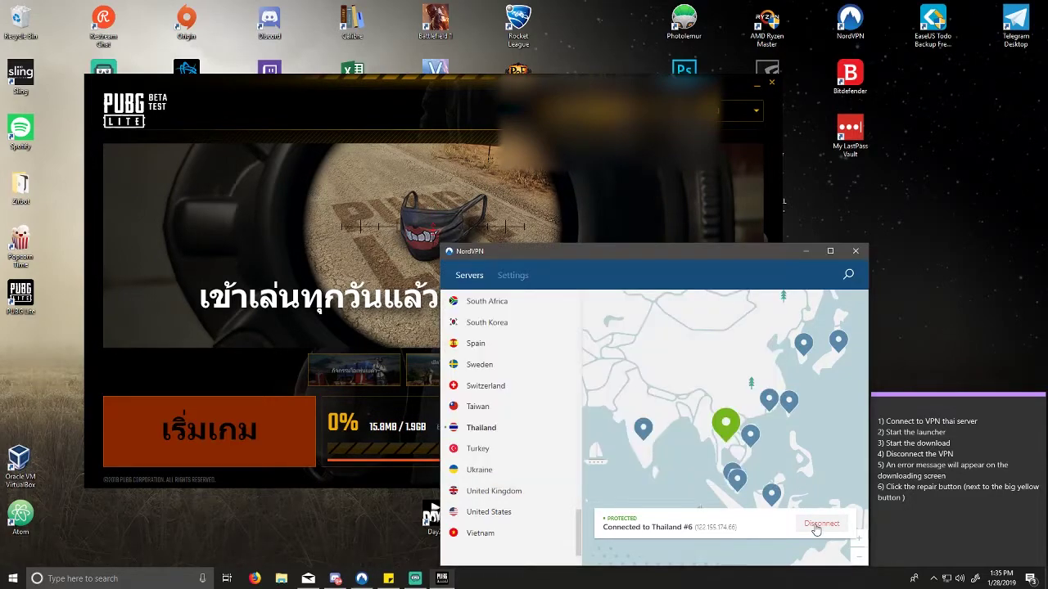
{"action": "left_click", "coordinate": [442, 579]}
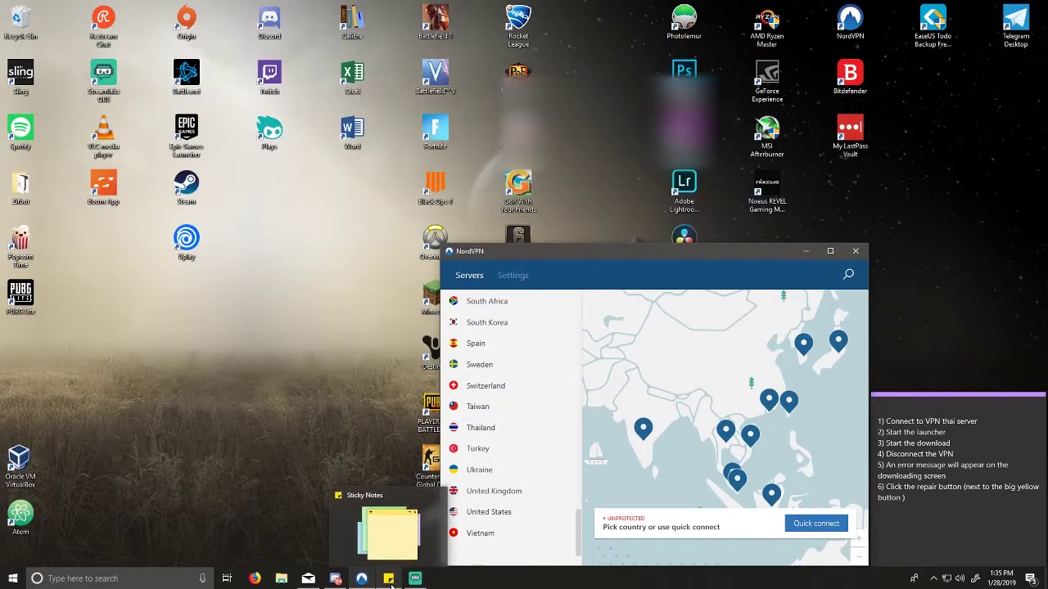
{"action": "left_click", "coordinate": [933, 579]}
Quit the tray app, dismiss the .NET error, reconnect NordVPN to Thailand #8 and relaunch PUBG Lite
{"action": "right_click", "coordinate": [923, 555]}
{"action": "left_click", "coordinate": [917, 554]}
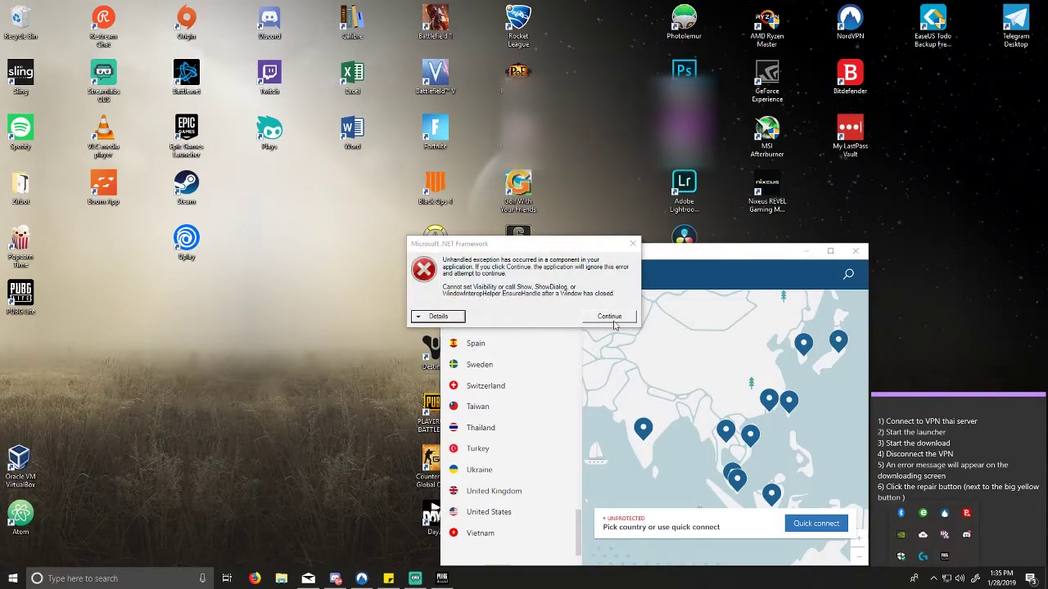
{"action": "left_click", "coordinate": [608, 317]}
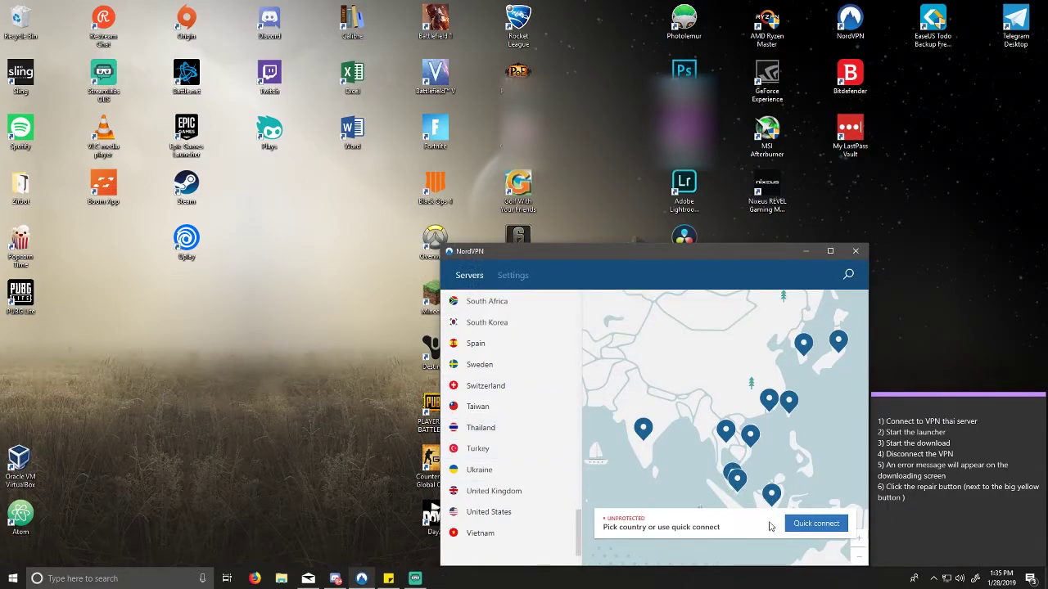
{"action": "left_click", "coordinate": [811, 526]}
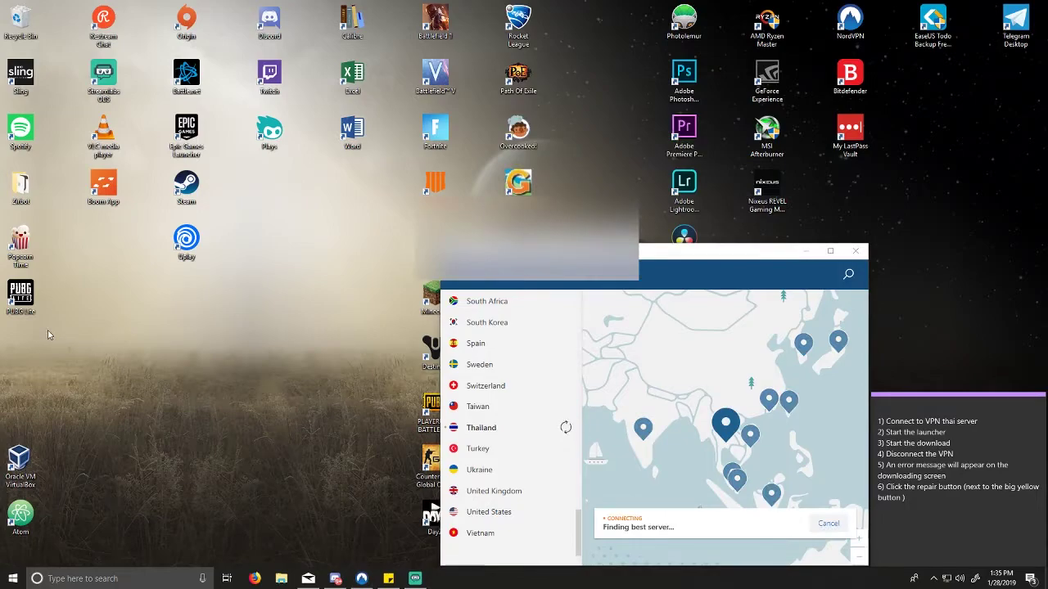
{"action": "left_click", "coordinate": [934, 579]}
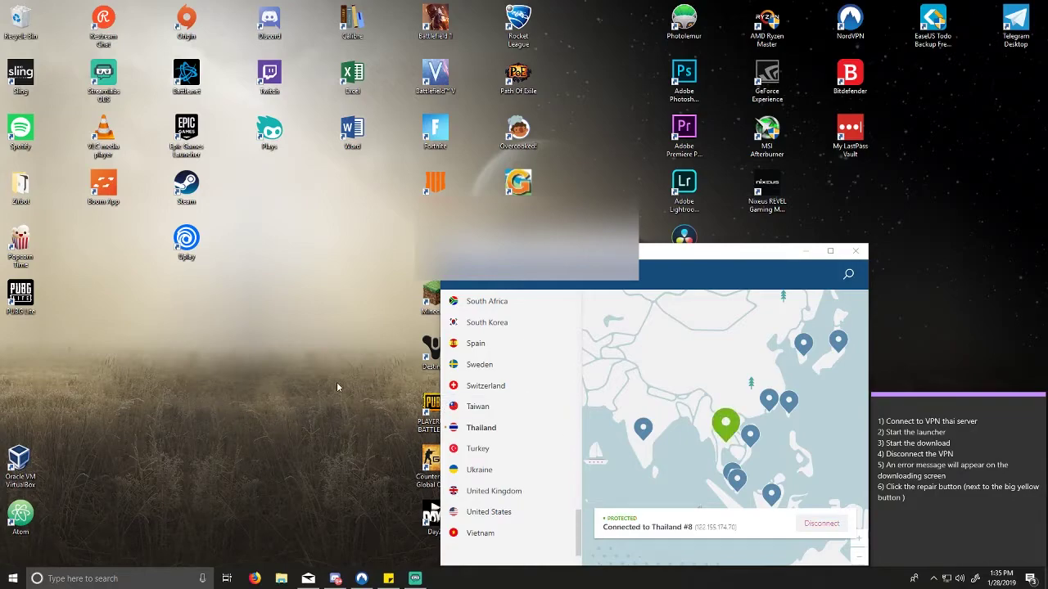
{"action": "double_click", "coordinate": [33, 299]}
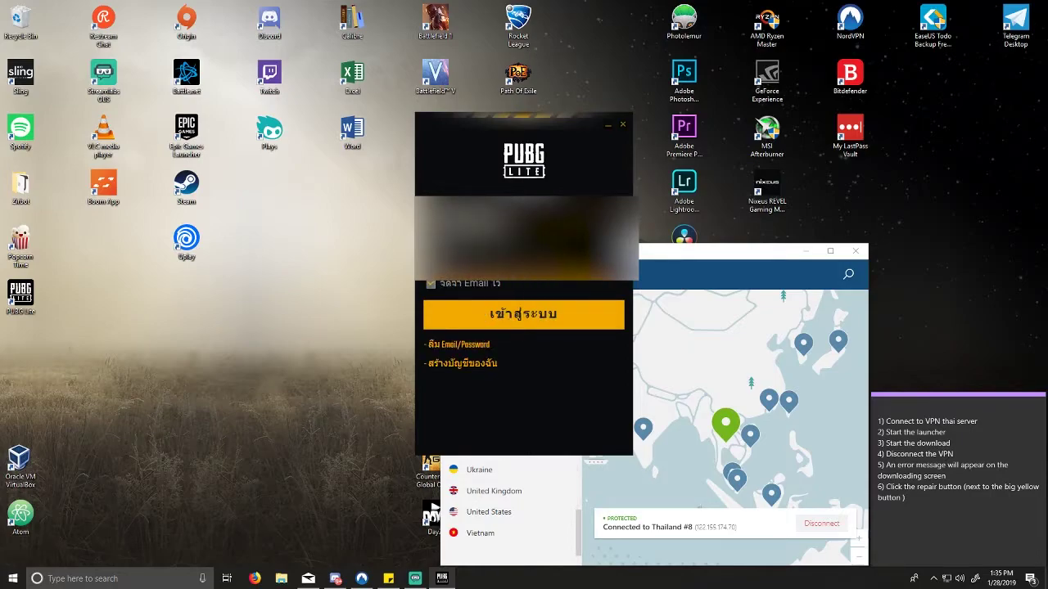
Log in to the PUBG Lite Launcher and start the 1.9 GB game update download
{"action": "left_click", "coordinate": [491, 314]}
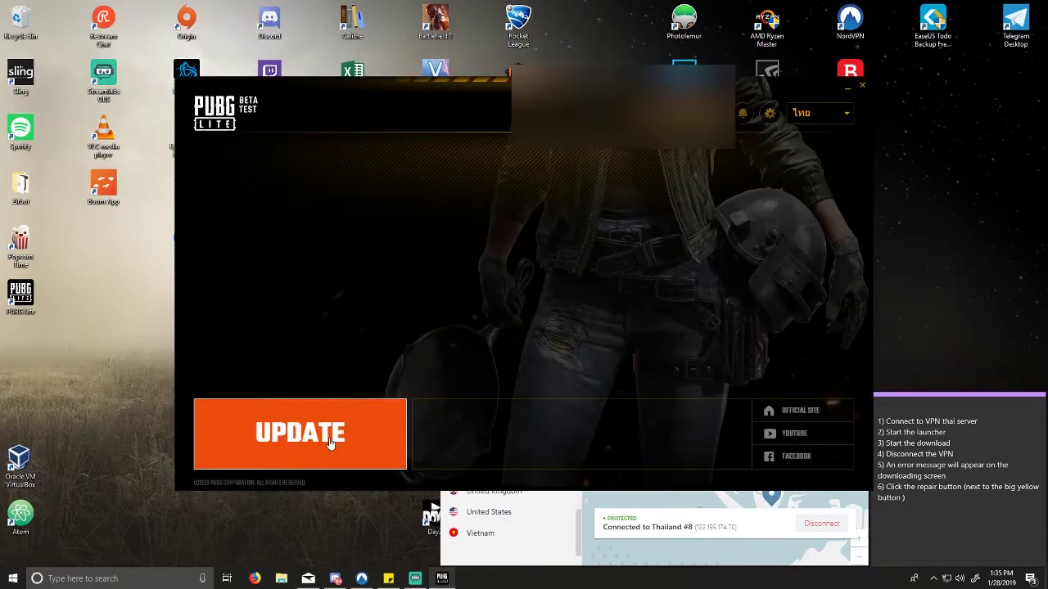
{"action": "left_click", "coordinate": [330, 443]}
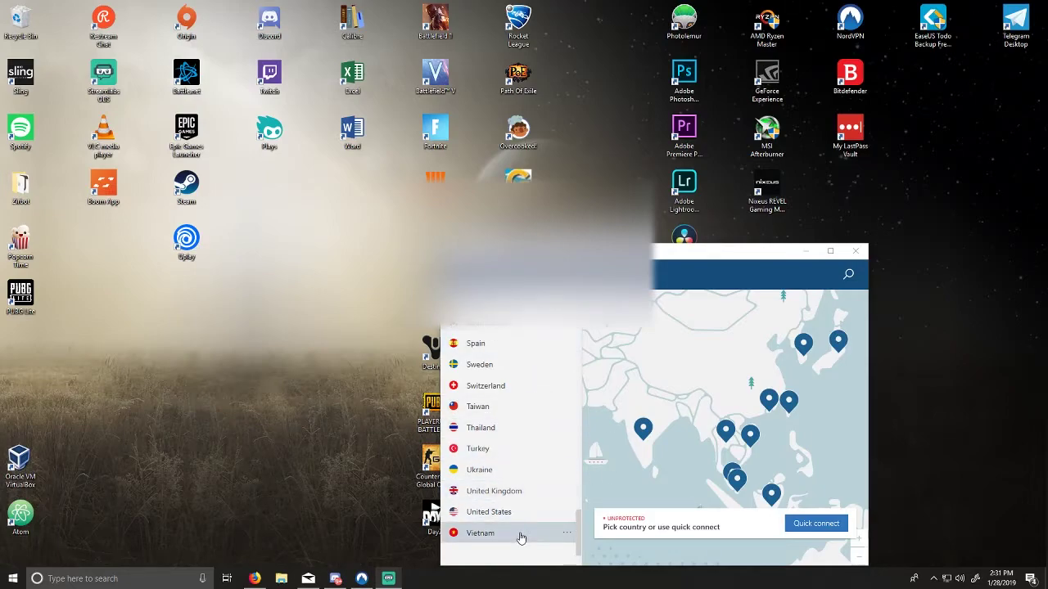
Connect NordVPN to Thailand after mistakenly choosing Taiwan first
{"action": "left_click", "coordinate": [503, 409]}
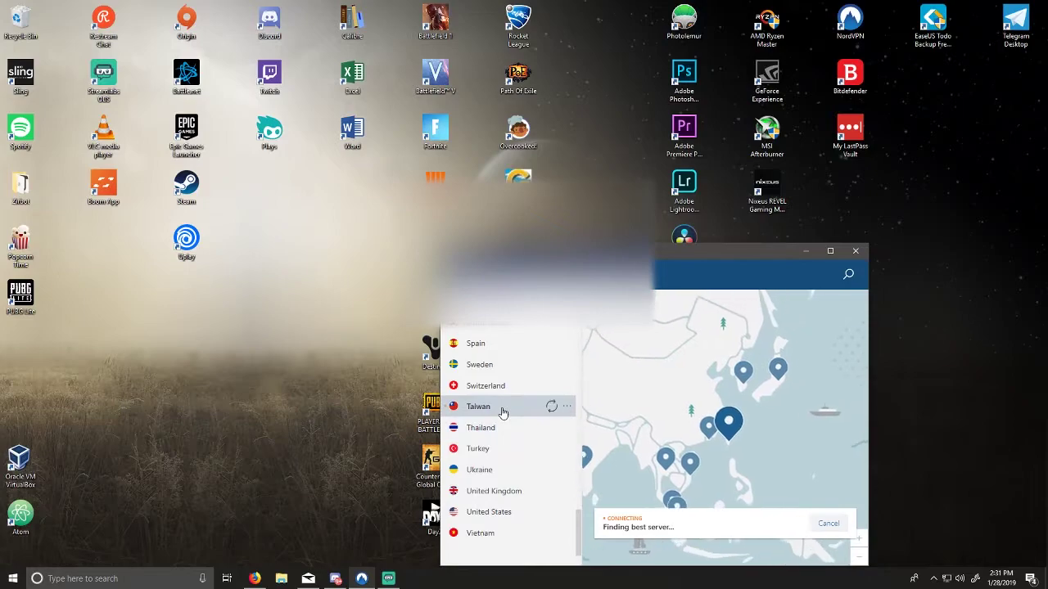
{"action": "left_click", "coordinate": [503, 429]}
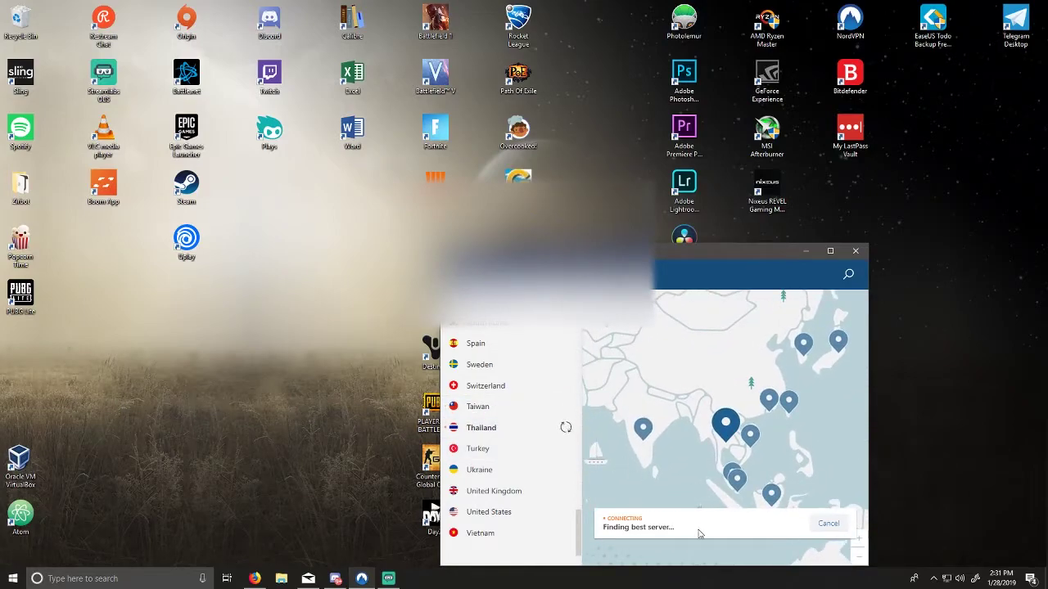